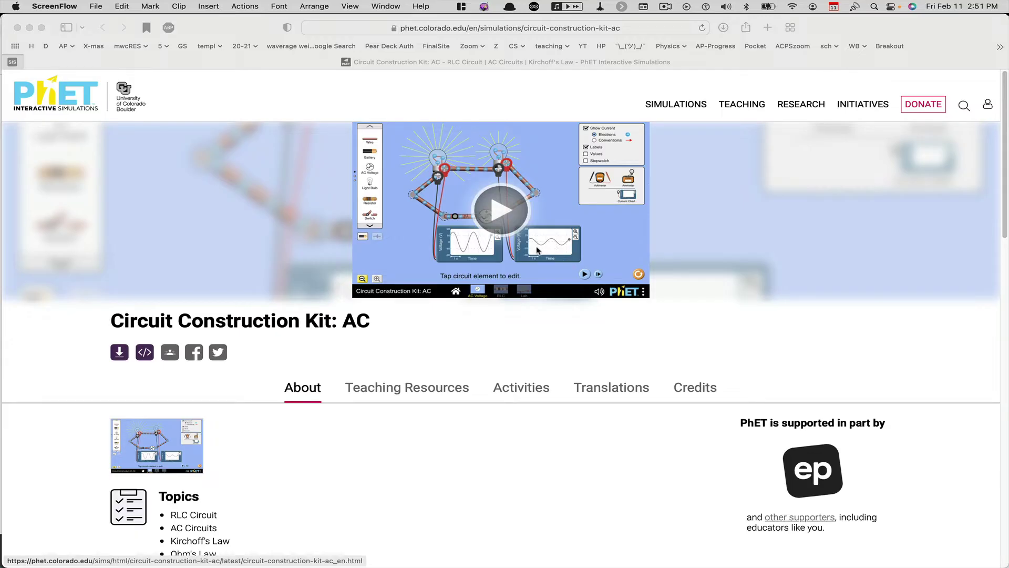
# Bring Safari forward and launch the Circuit Construction Kit: AC simulation from its page.
pyautogui.click(502, 218)
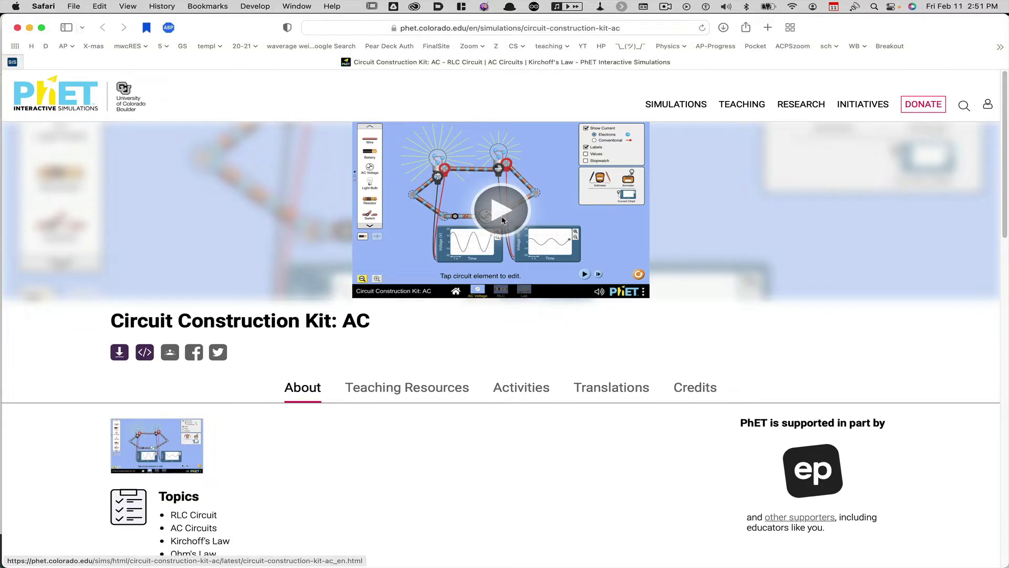
pyautogui.click(499, 213)
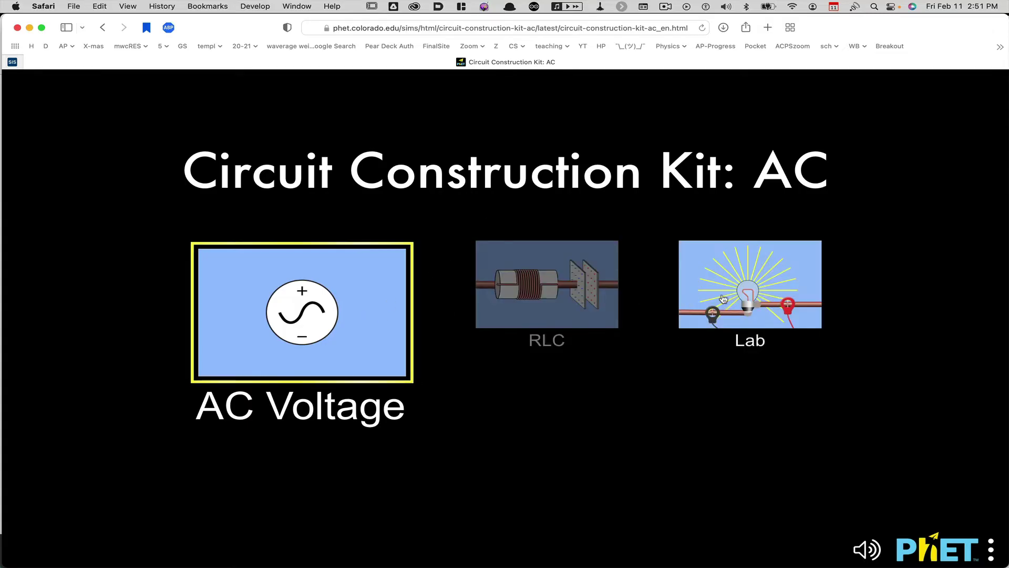
# Enter the Lab screen and place a battery, a light bulb above it, and a resistor further left.
pyautogui.click(723, 299)
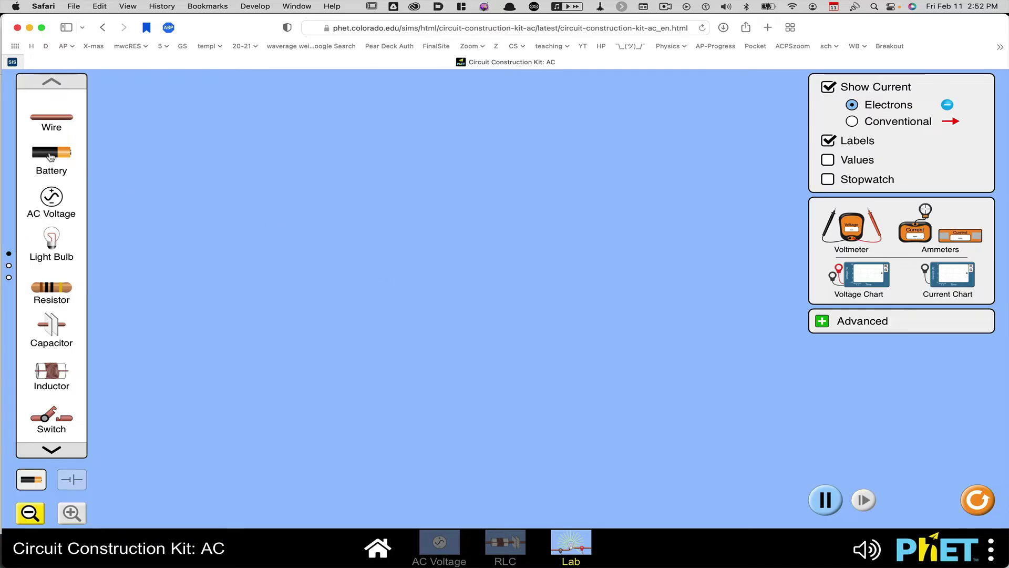
pyautogui.moveTo(65, 164); pyautogui.dragTo(470, 392)
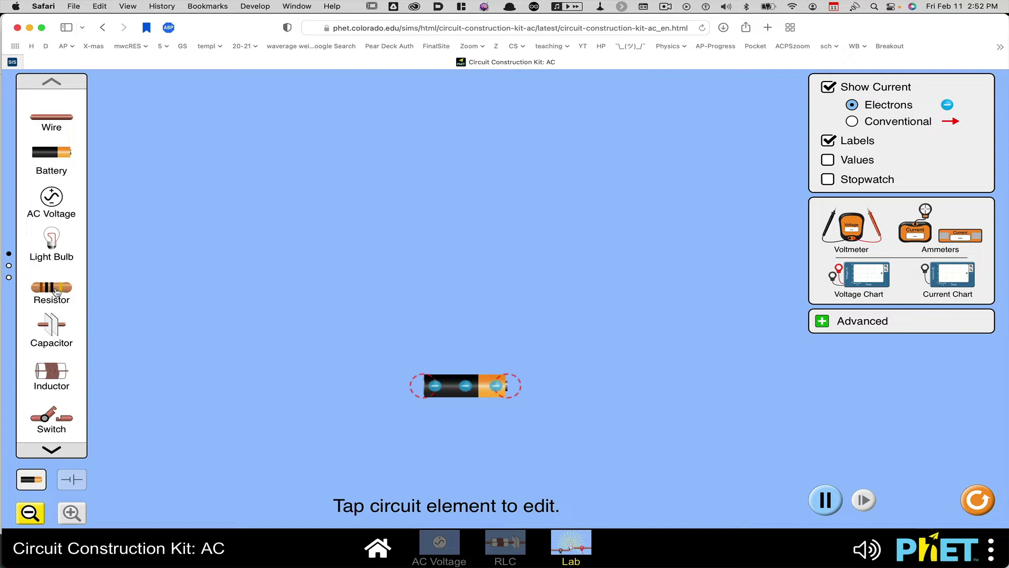
pyautogui.moveTo(50, 242); pyautogui.dragTo(477, 201)
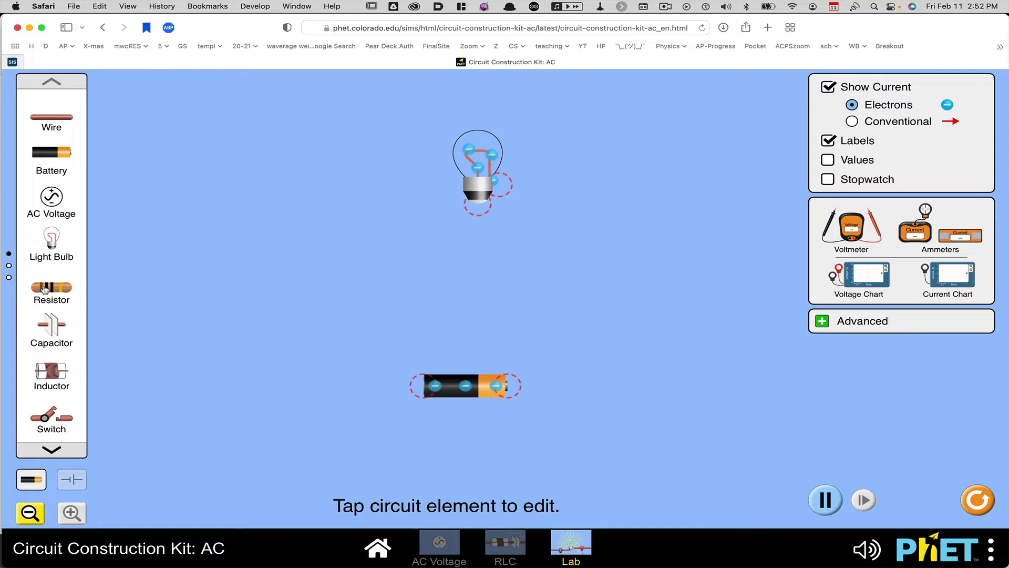
pyautogui.moveTo(51, 286); pyautogui.dragTo(191, 216)
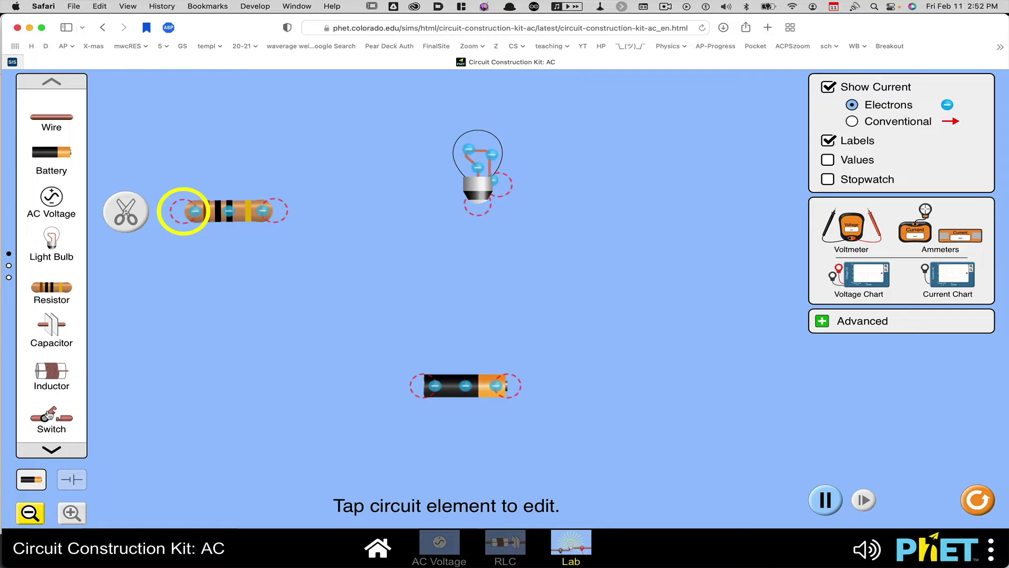
# Put a switch left of the battery and run wires from the resistor down to the switch and across to the bulb.
pyautogui.moveTo(48, 413); pyautogui.dragTo(369, 388)
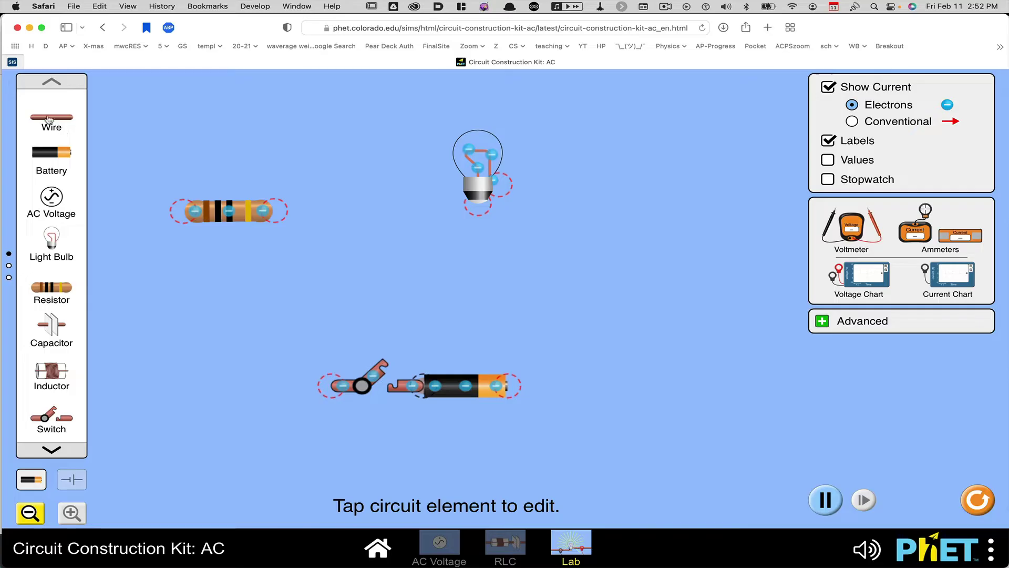
pyautogui.moveTo(55, 125); pyautogui.dragTo(194, 389)
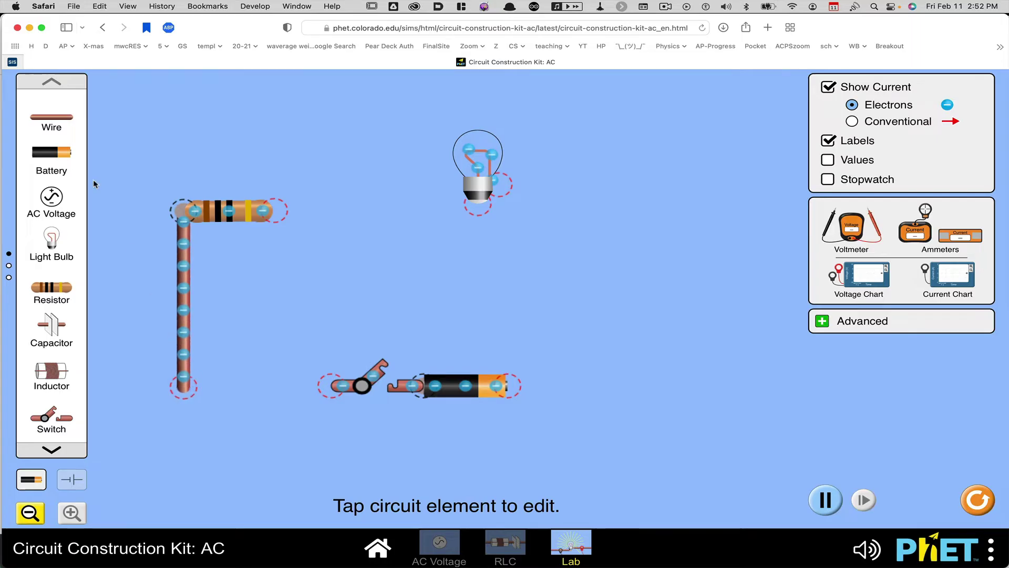
pyautogui.moveTo(63, 126); pyautogui.dragTo(318, 391)
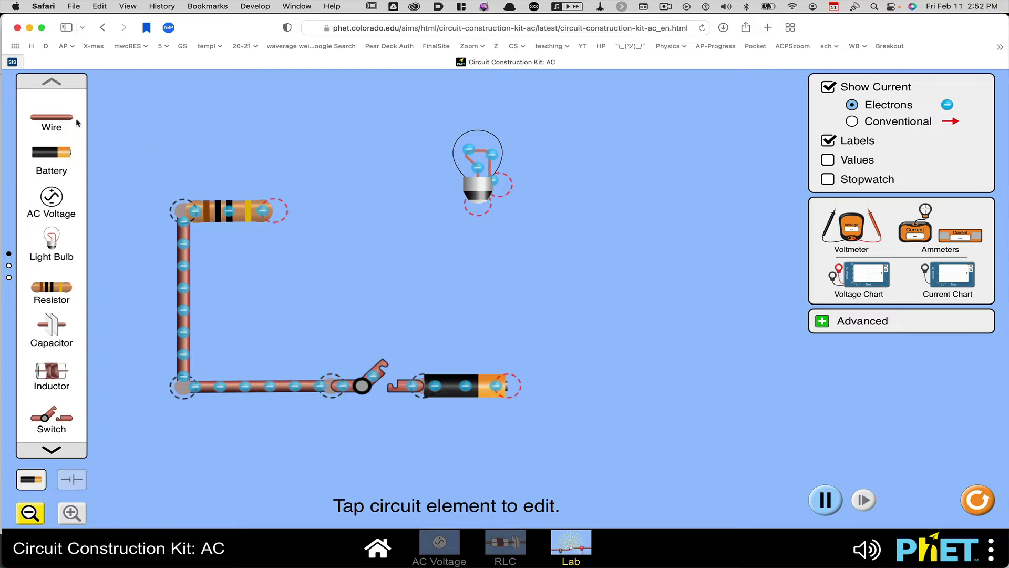
pyautogui.moveTo(57, 116); pyautogui.dragTo(481, 200)
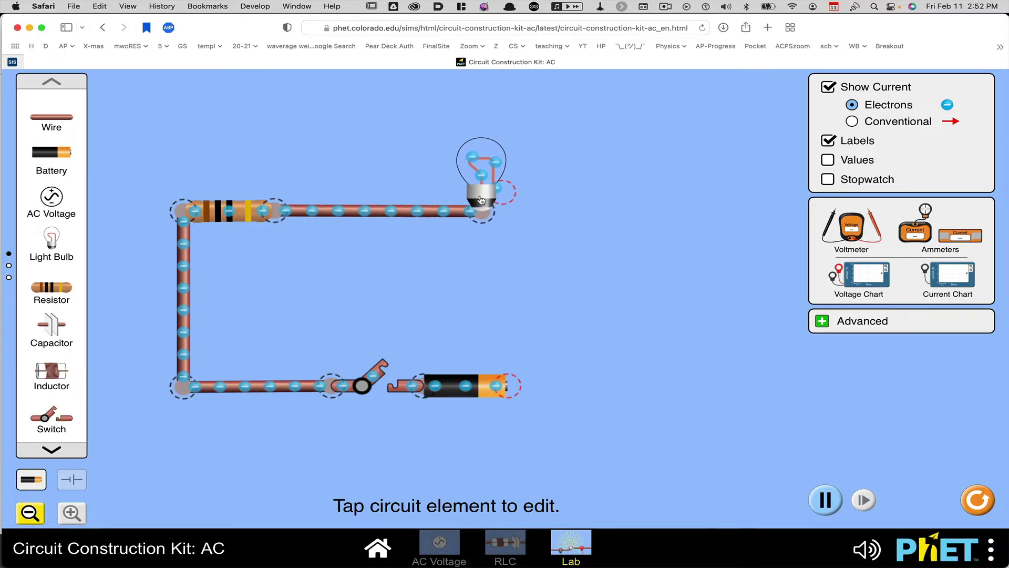
pyautogui.moveTo(51, 117); pyautogui.dragTo(432, 350)
pyautogui.moveTo(507, 387); pyautogui.dragTo(577, 420)
# Delete the stray wire, line the battery and switch up with the bottom wire, and wire the battery to the bulb.
pyautogui.click(578, 417)
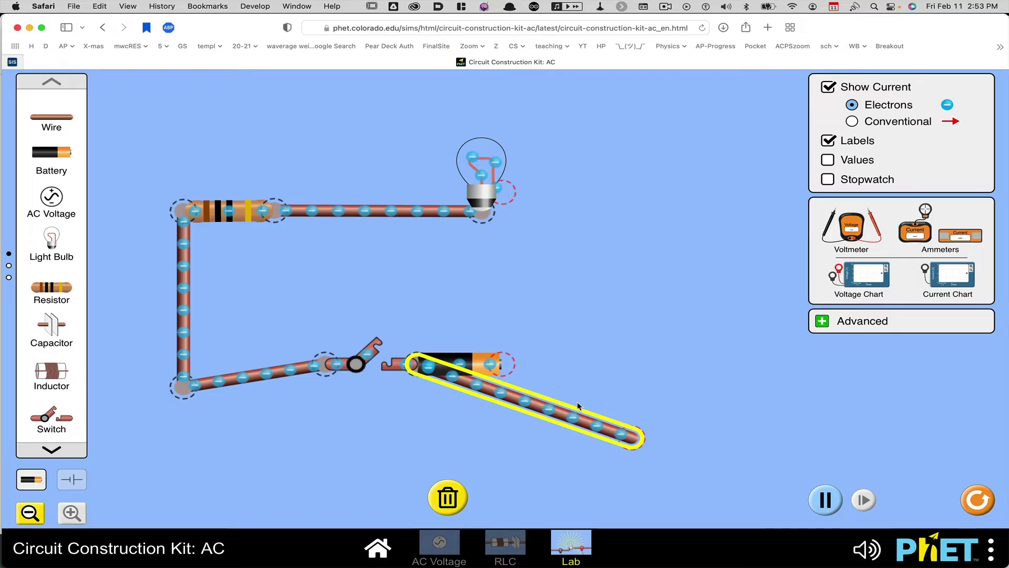
pyautogui.press('Delete')
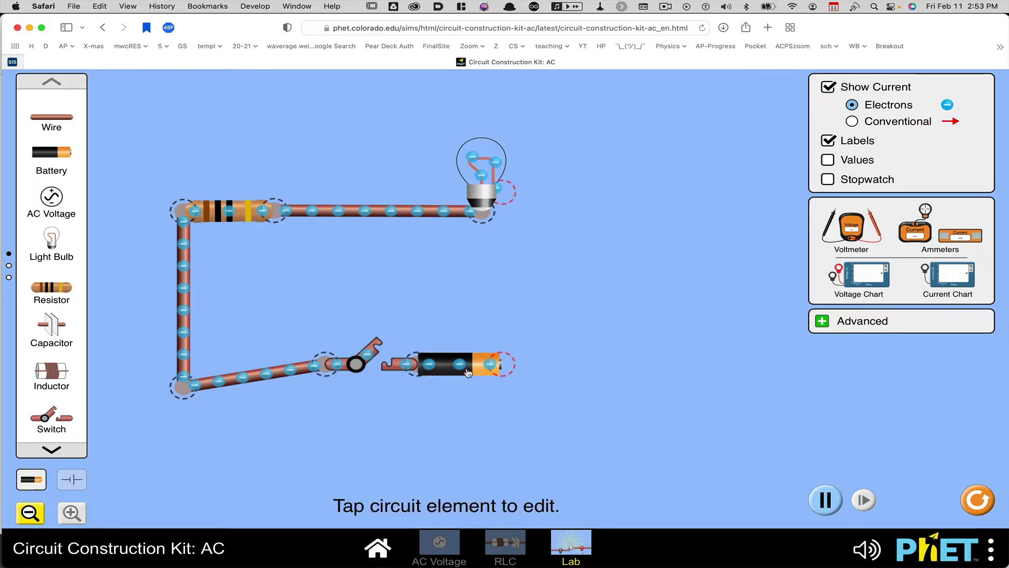
pyautogui.moveTo(458, 365); pyautogui.dragTo(459, 390)
pyautogui.moveTo(53, 120); pyautogui.dragTo(518, 209)
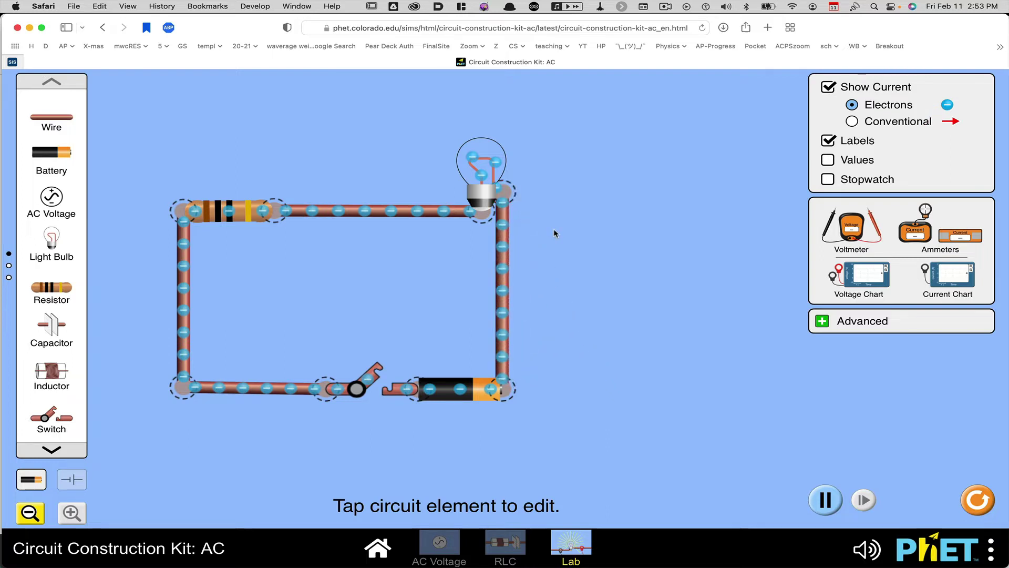
# Test the switch closed and open, then set the battery voltage to 13.0 V.
pyautogui.click(370, 380)
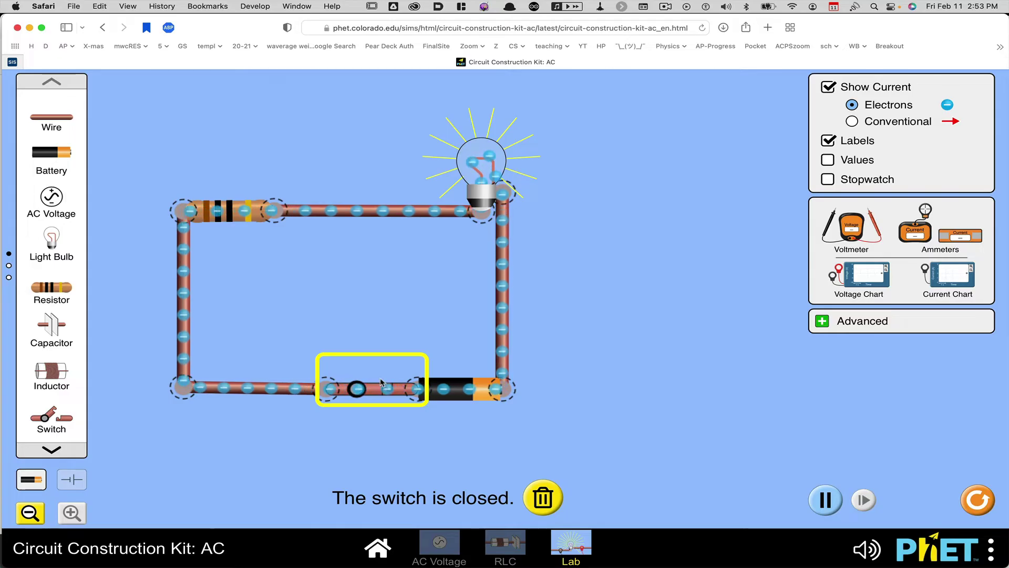
pyautogui.click(390, 390)
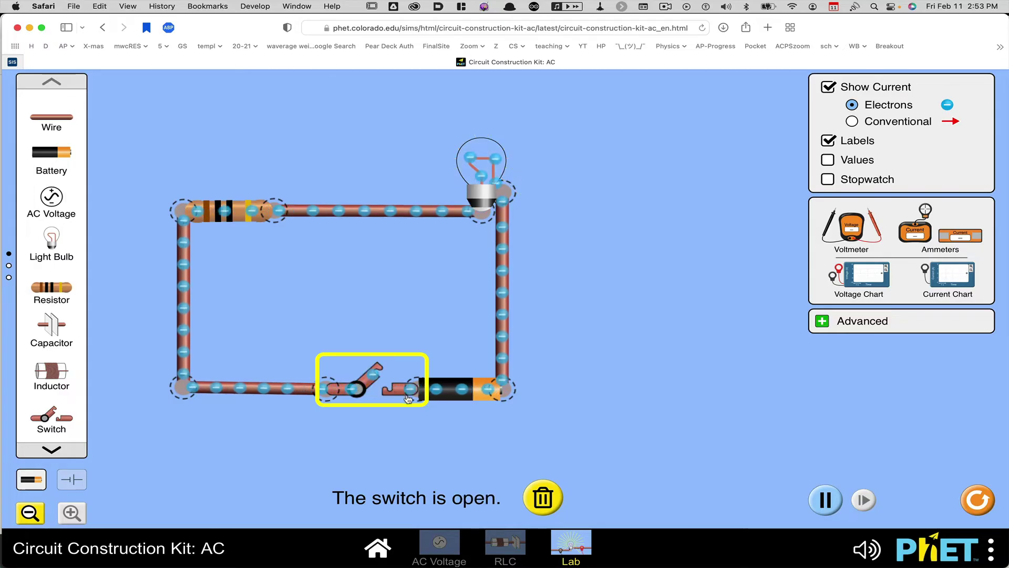
pyautogui.click(449, 389)
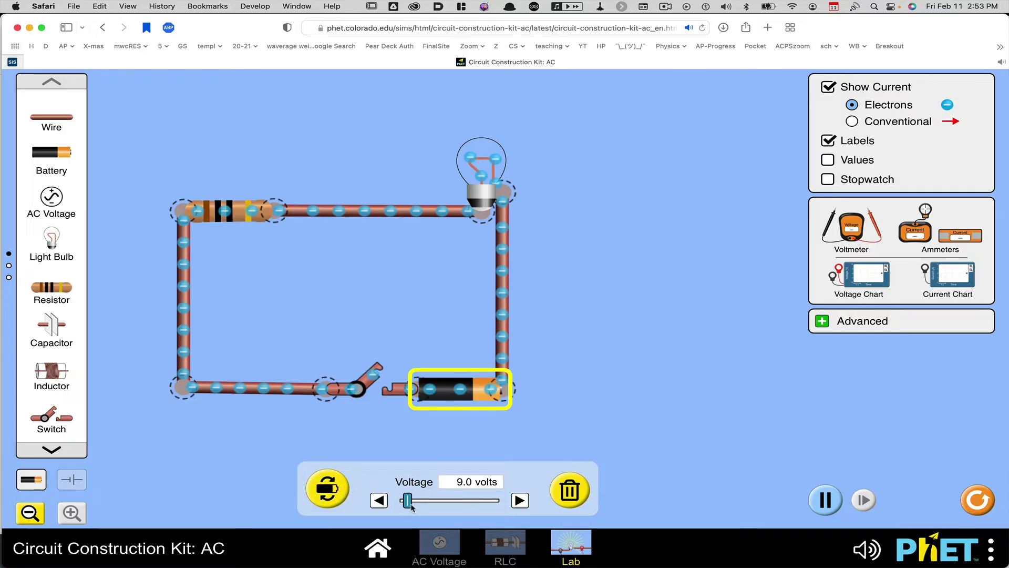
pyautogui.moveTo(409, 503); pyautogui.dragTo(413, 505)
pyautogui.click(417, 457)
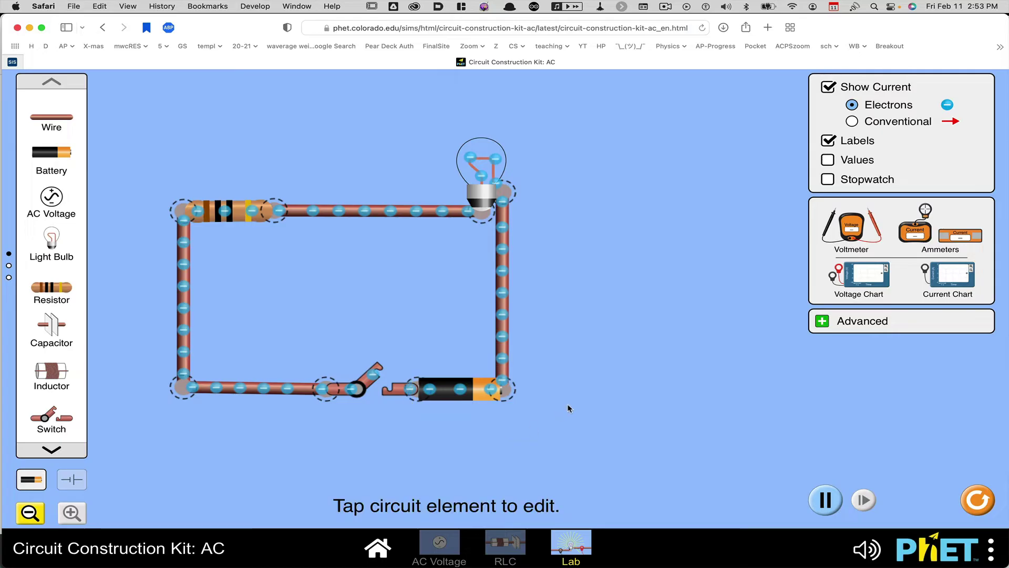
# Set the resistor to 18.0 Ω, then close and reopen the switch to check the bulb.
pyautogui.click(236, 212)
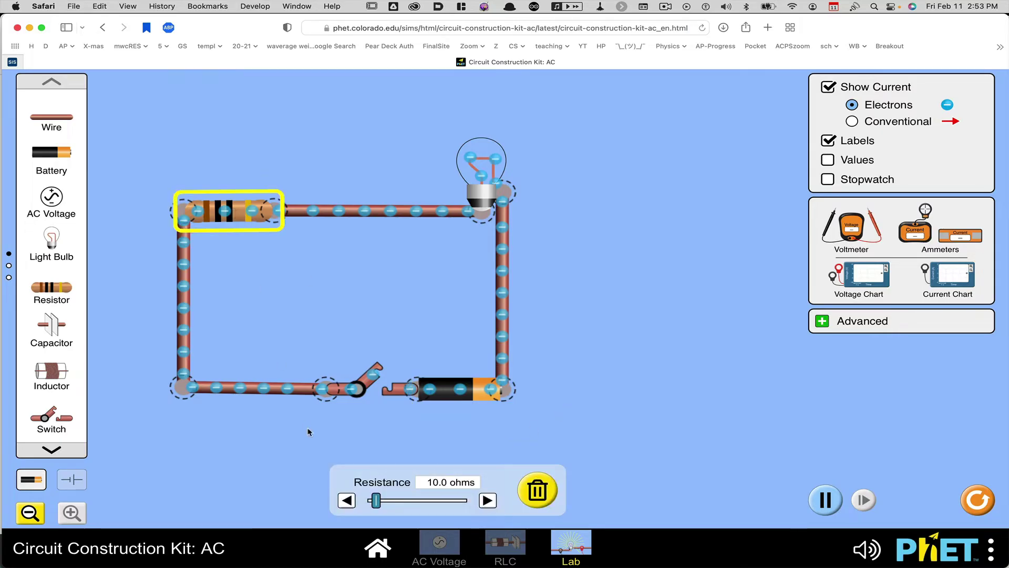
pyautogui.moveTo(375, 500)
pyautogui.mouseDown()
pyautogui.moveTo(395, 500)
pyautogui.moveTo(379, 500)
pyautogui.mouseUp()
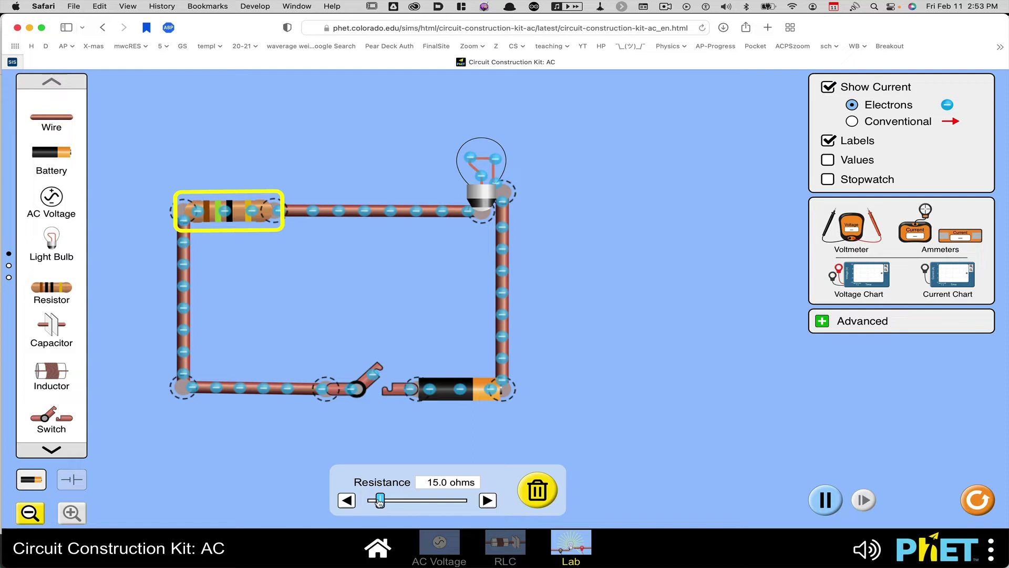
pyautogui.click(396, 317)
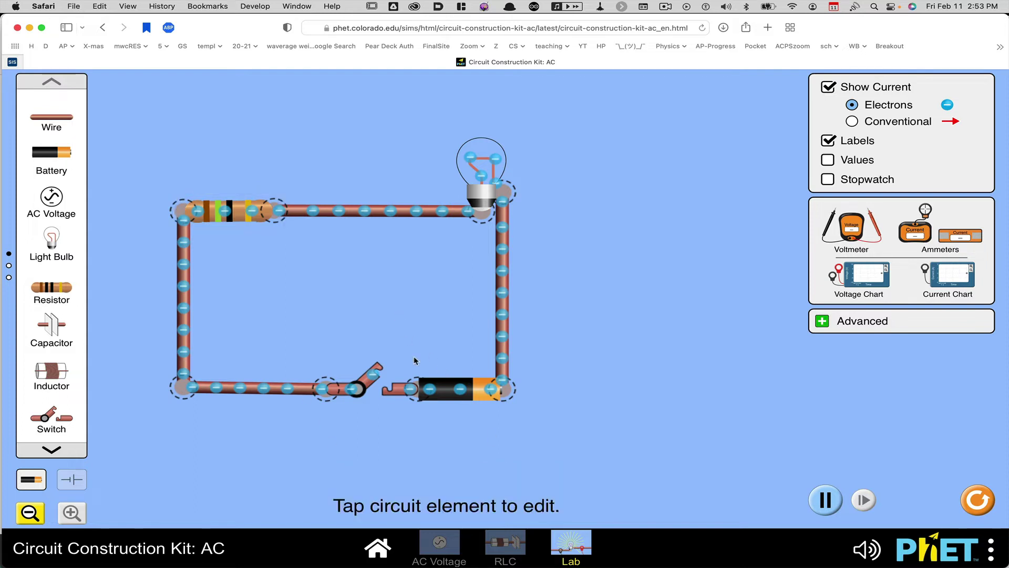
pyautogui.click(373, 379)
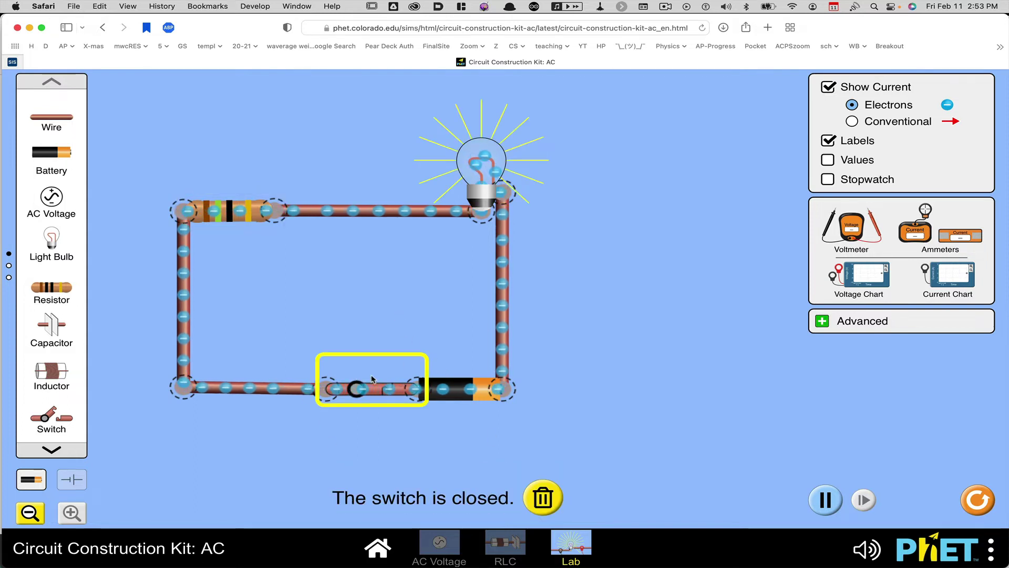
pyautogui.click(372, 389)
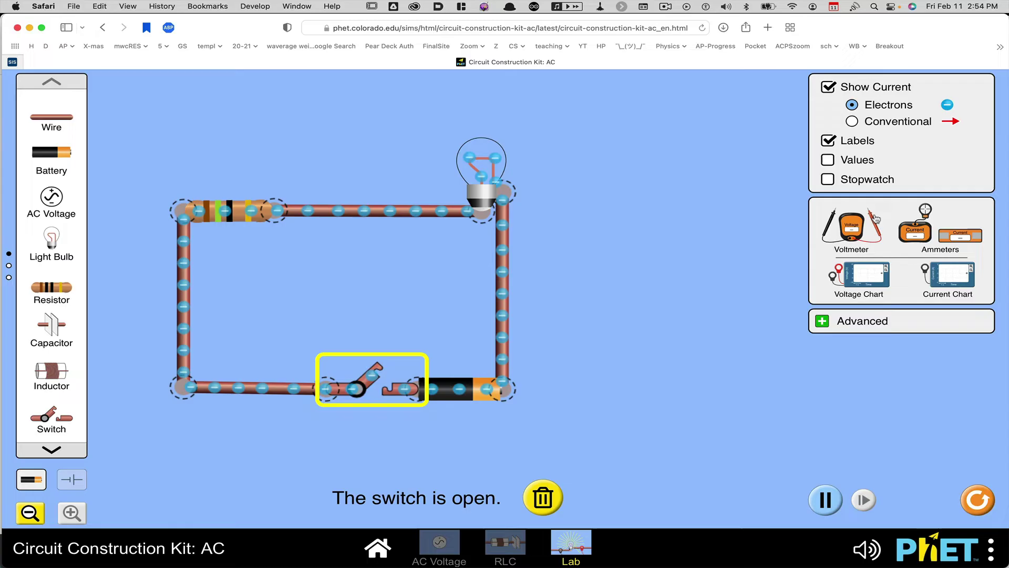
# Place voltmeter probes across the resistor's ends and close the switch to read its voltage.
pyautogui.moveTo(857, 227); pyautogui.dragTo(241, 458)
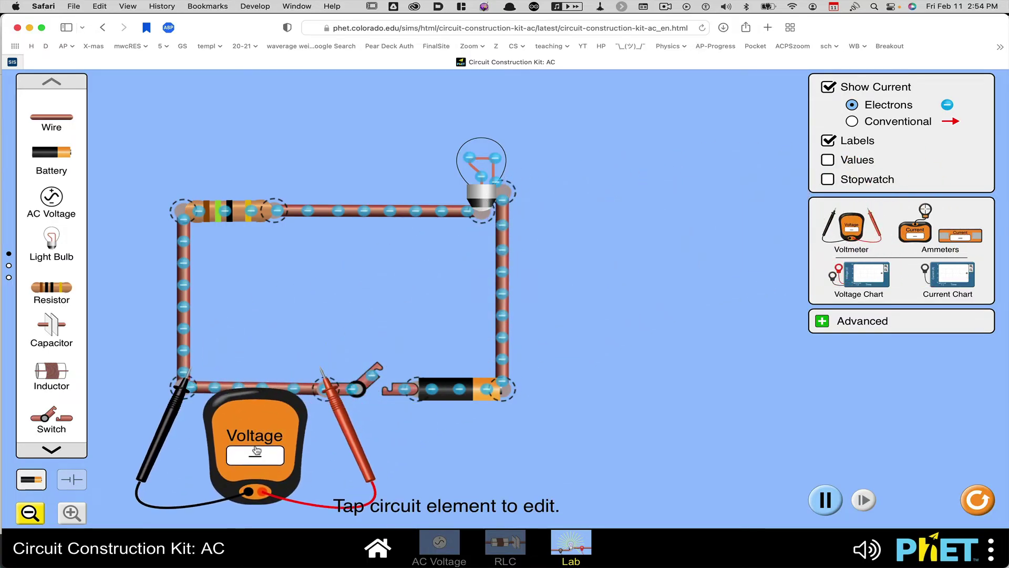
pyautogui.moveTo(175, 423); pyautogui.dragTo(172, 265)
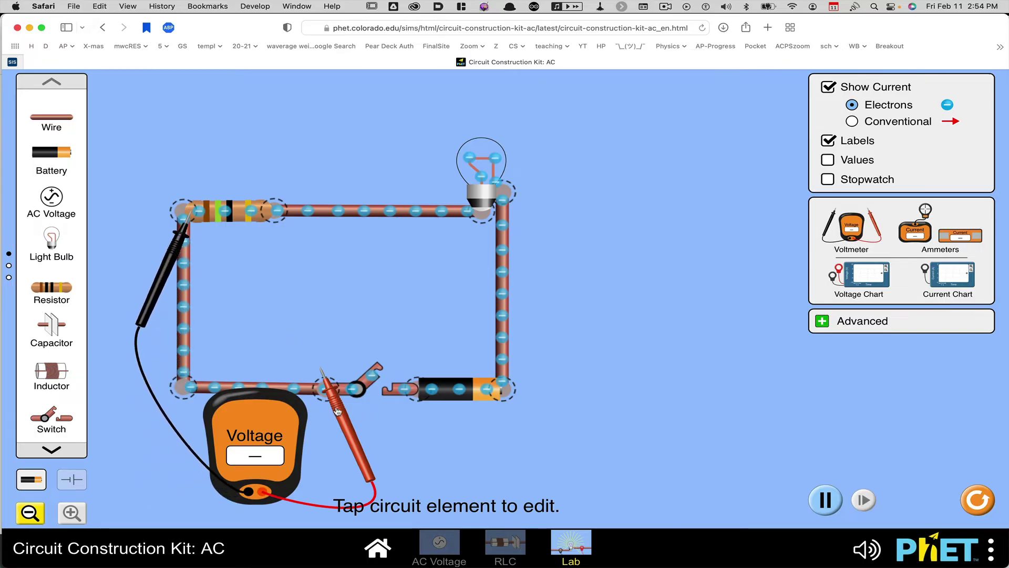
pyautogui.moveTo(338, 411); pyautogui.dragTo(291, 254)
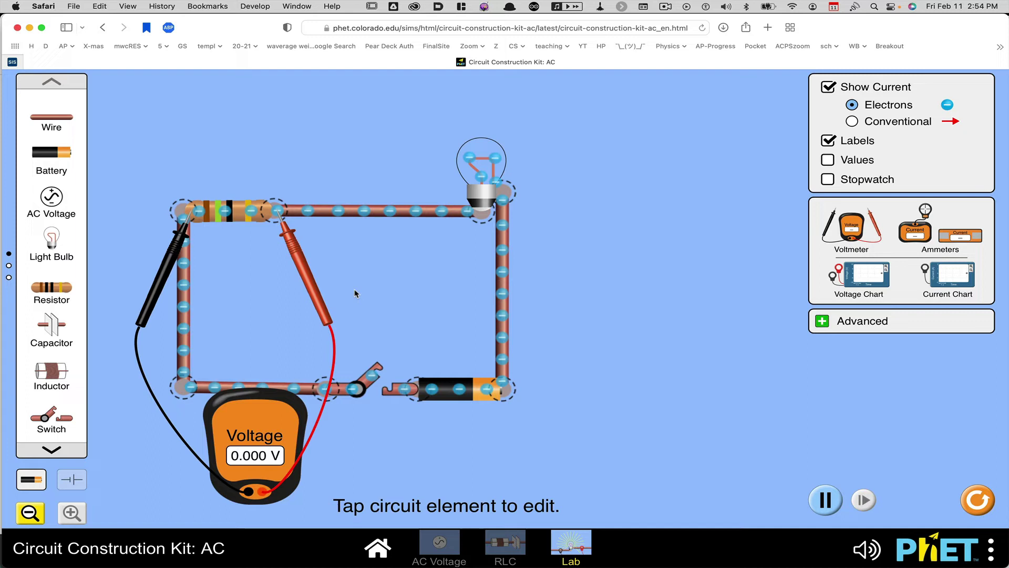
pyautogui.click(375, 372)
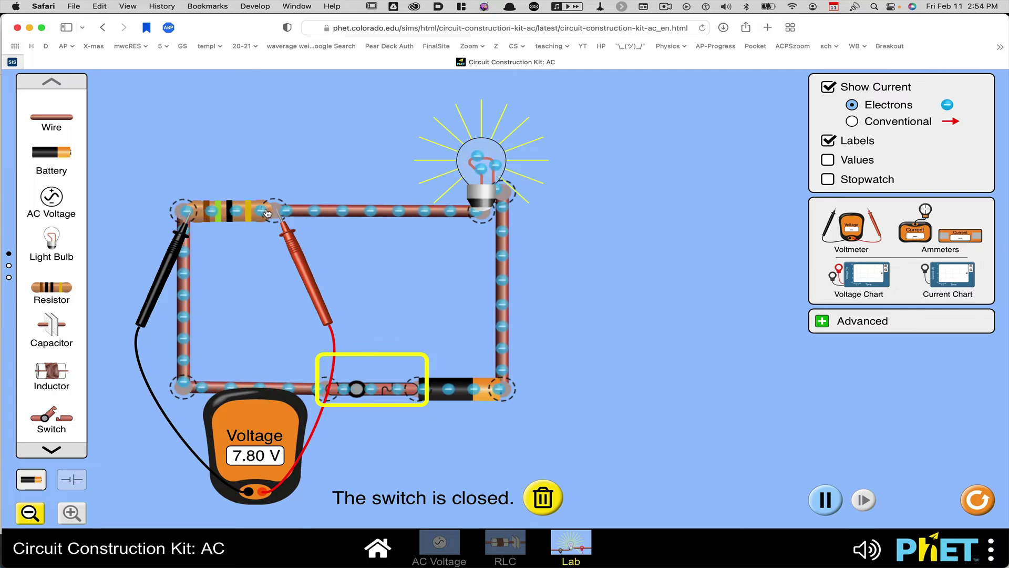
# Move the voltmeter probes across the bulb to read its voltage, then return the meter to the panel.
pyautogui.moveTo(286, 229); pyautogui.dragTo(519, 211)
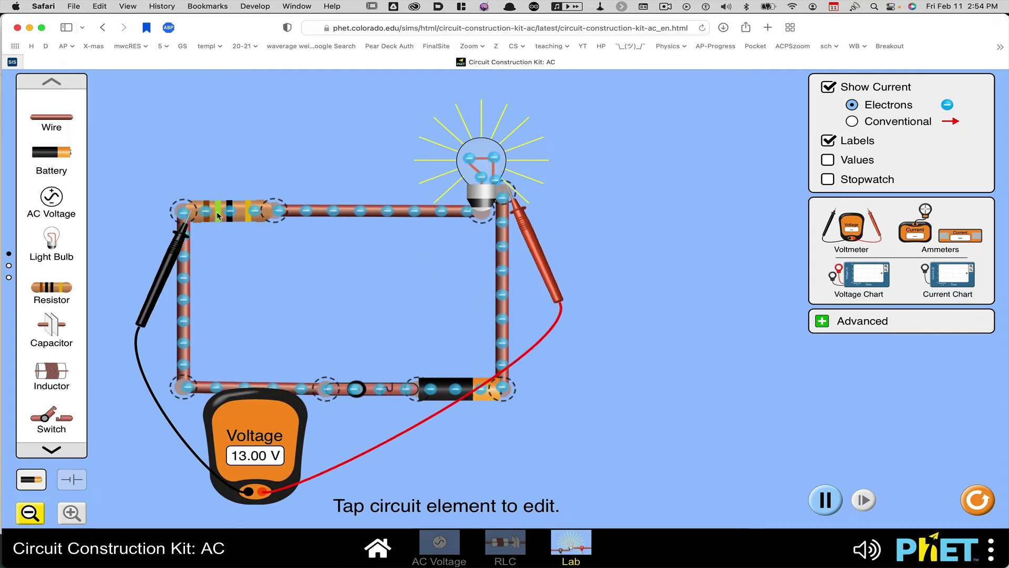
pyautogui.moveTo(173, 247); pyautogui.dragTo(456, 248)
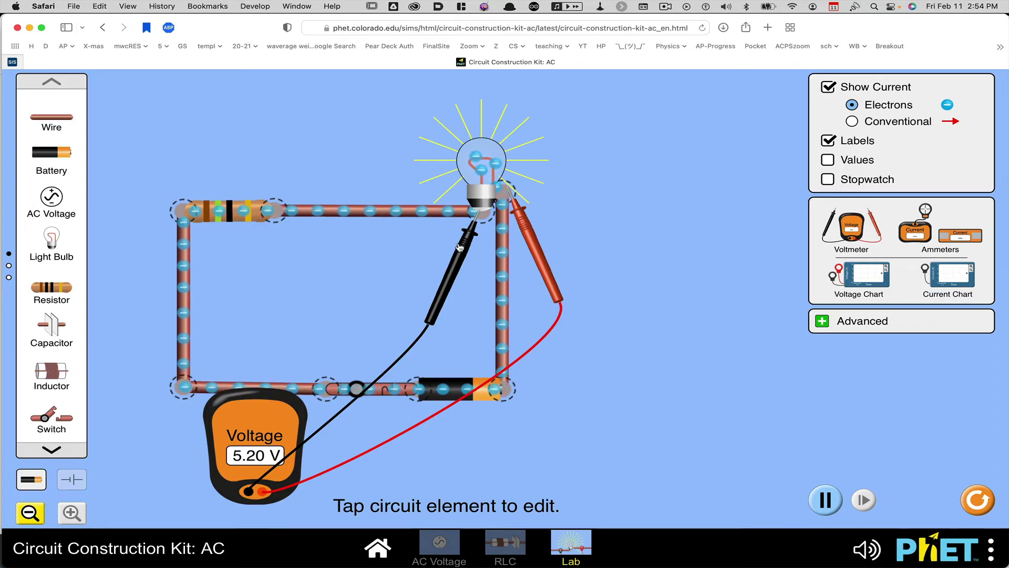
pyautogui.moveTo(285, 418); pyautogui.dragTo(891, 215)
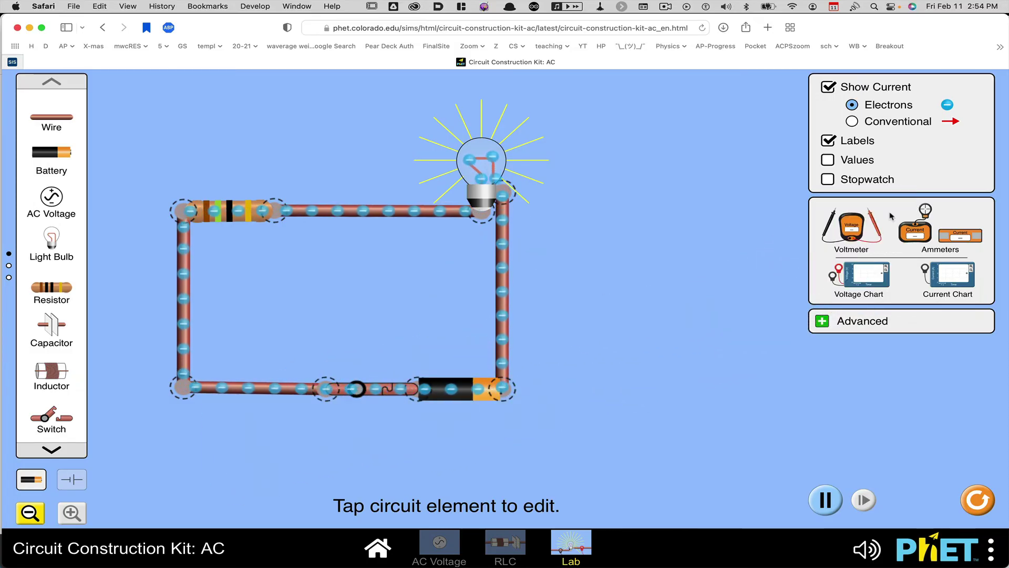
pyautogui.moveTo(868, 274); pyautogui.dragTo(366, 315)
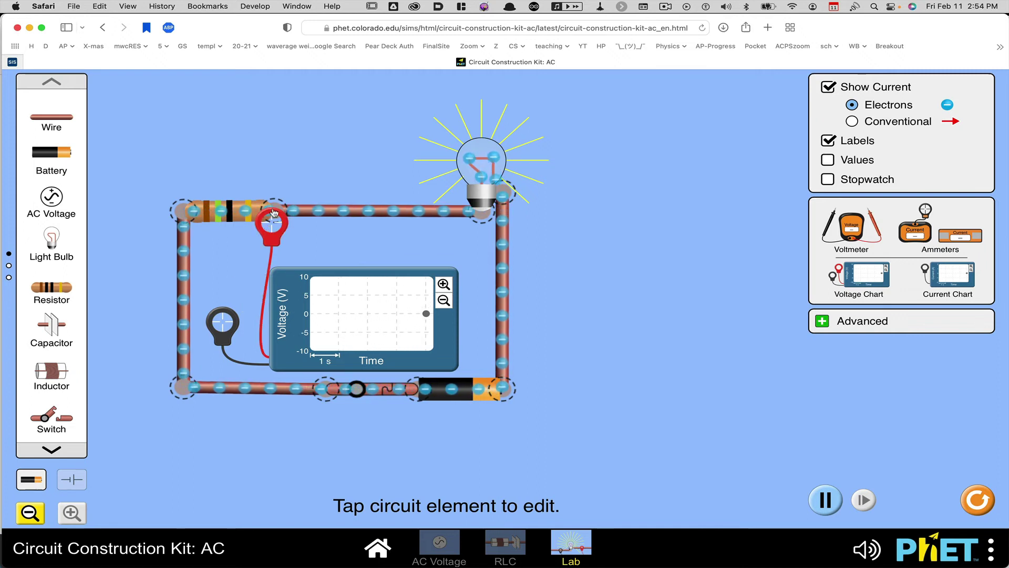
pyautogui.moveTo(269, 227); pyautogui.dragTo(275, 213)
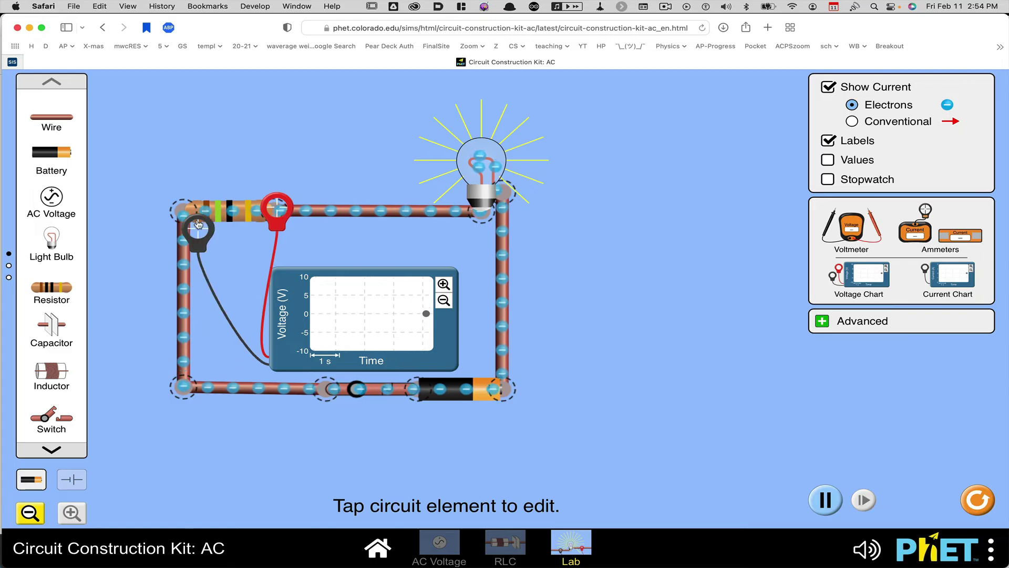
pyautogui.moveTo(190, 212); pyautogui.dragTo(186, 210)
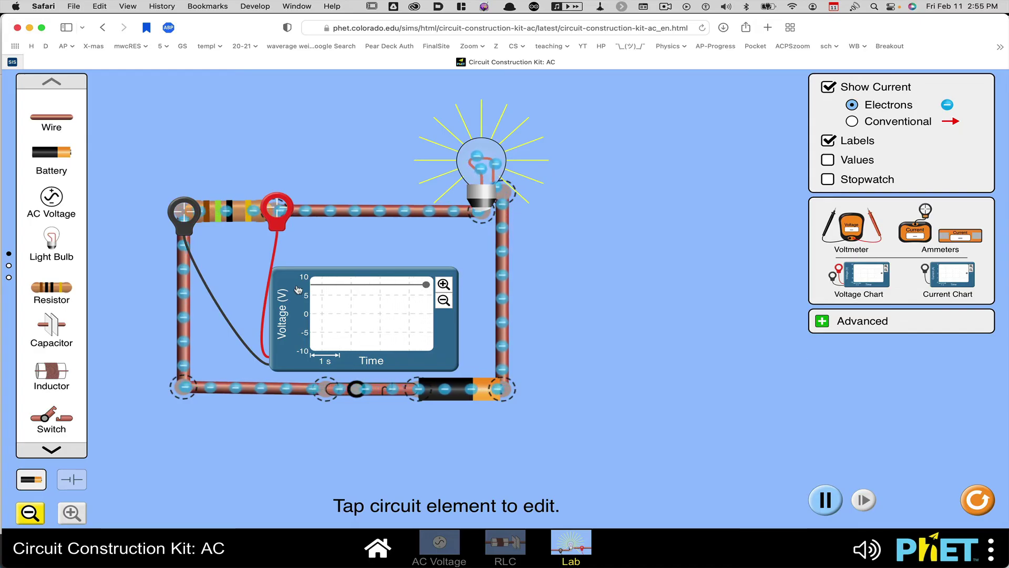
pyautogui.moveTo(293, 284); pyautogui.dragTo(870, 256)
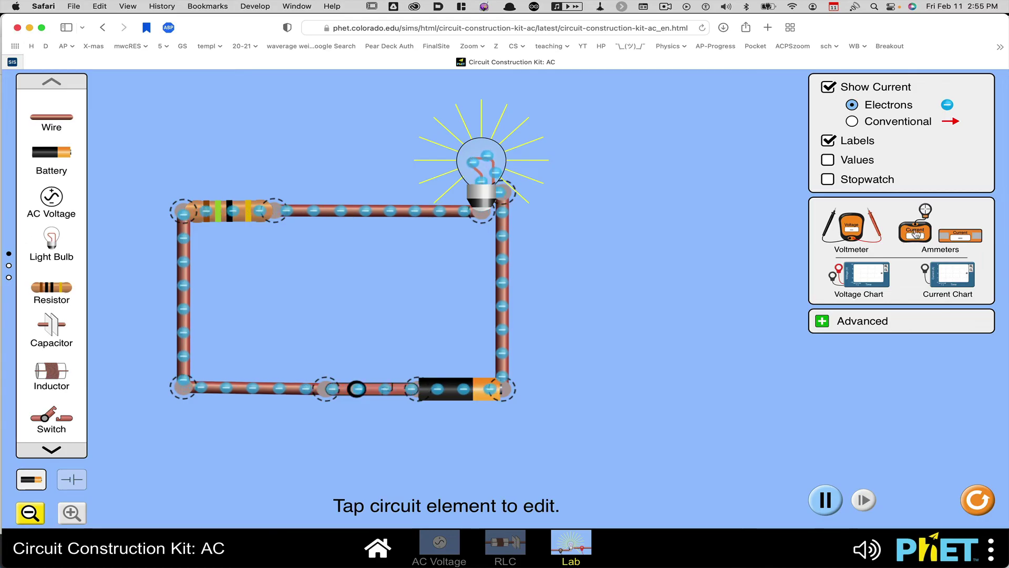
pyautogui.moveTo(915, 231); pyautogui.dragTo(275, 418)
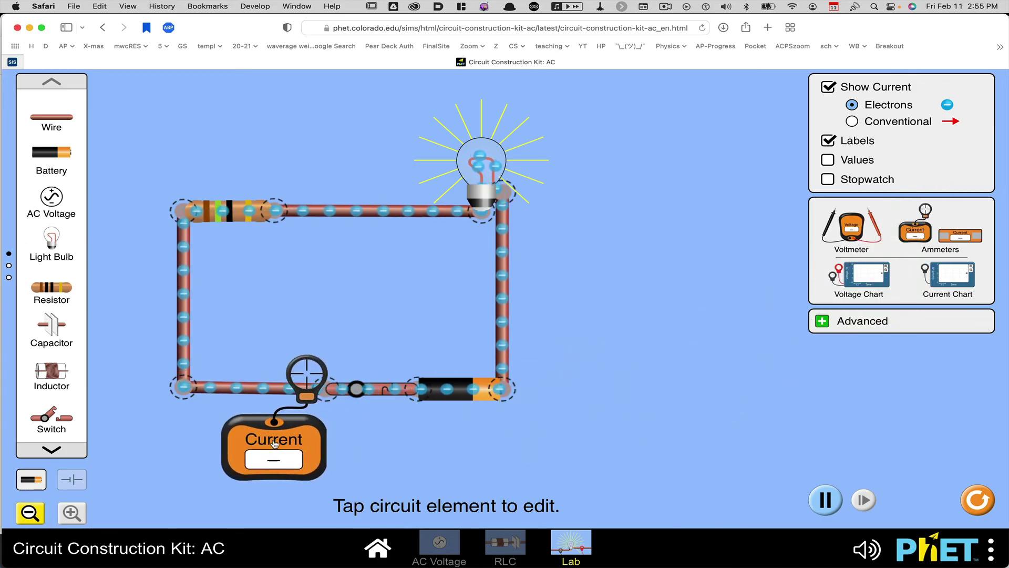
pyautogui.moveTo(305, 367); pyautogui.dragTo(304, 291)
pyautogui.moveTo(320, 231); pyautogui.dragTo(323, 226)
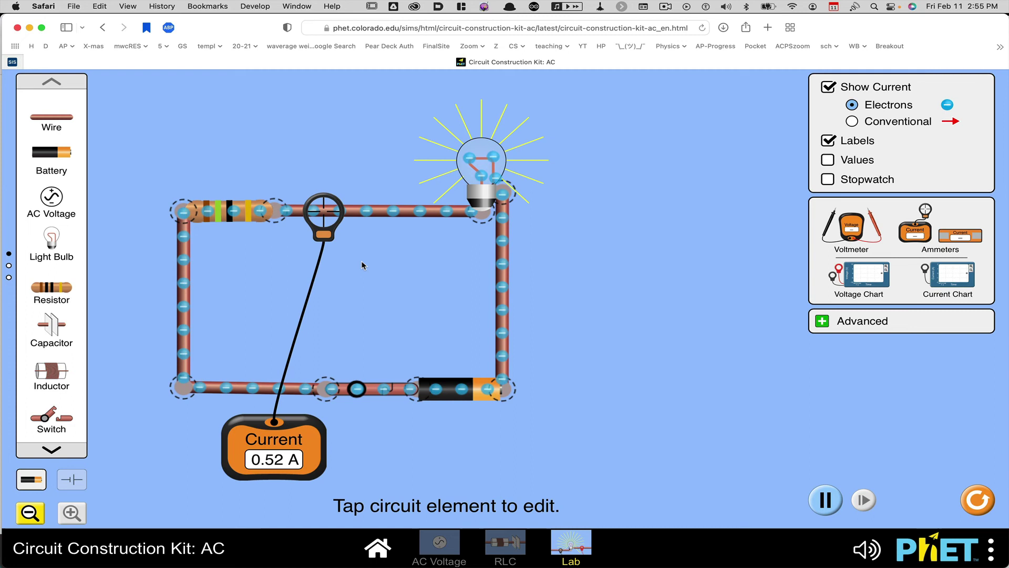
pyautogui.moveTo(318, 209); pyautogui.dragTo(178, 286)
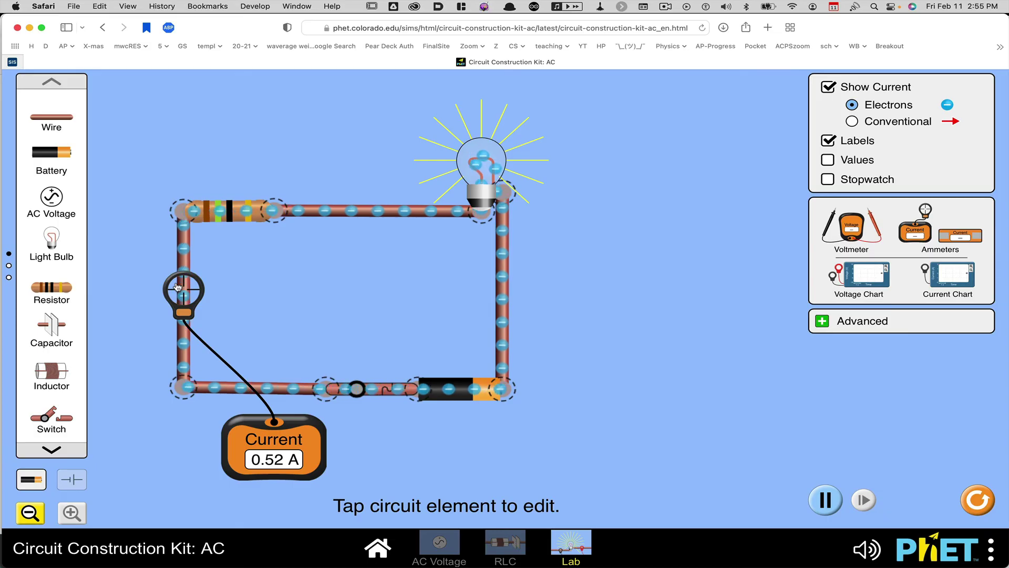
pyautogui.moveTo(247, 425); pyautogui.dragTo(867, 242)
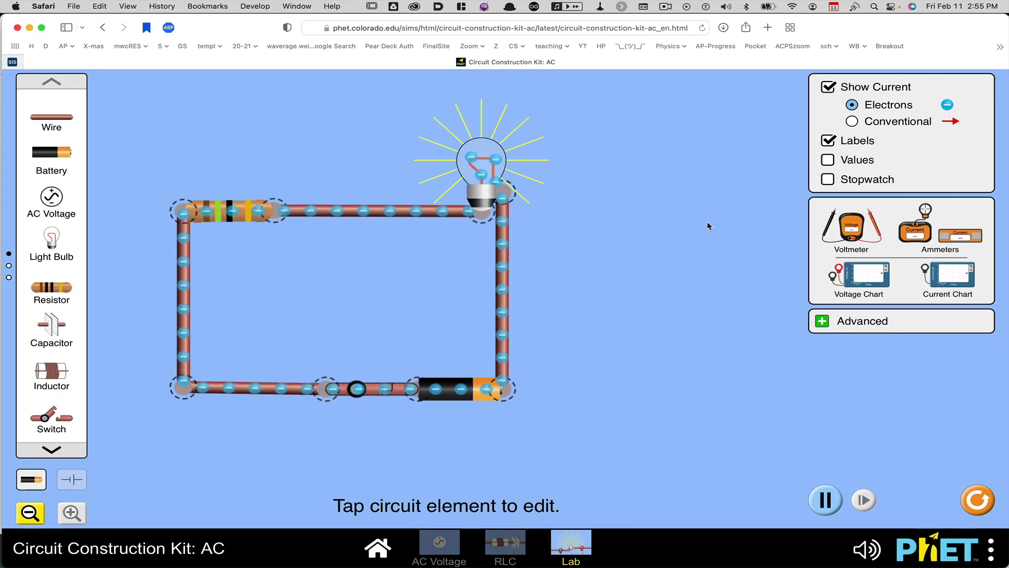
pyautogui.moveTo(64, 328); pyautogui.dragTo(631, 221)
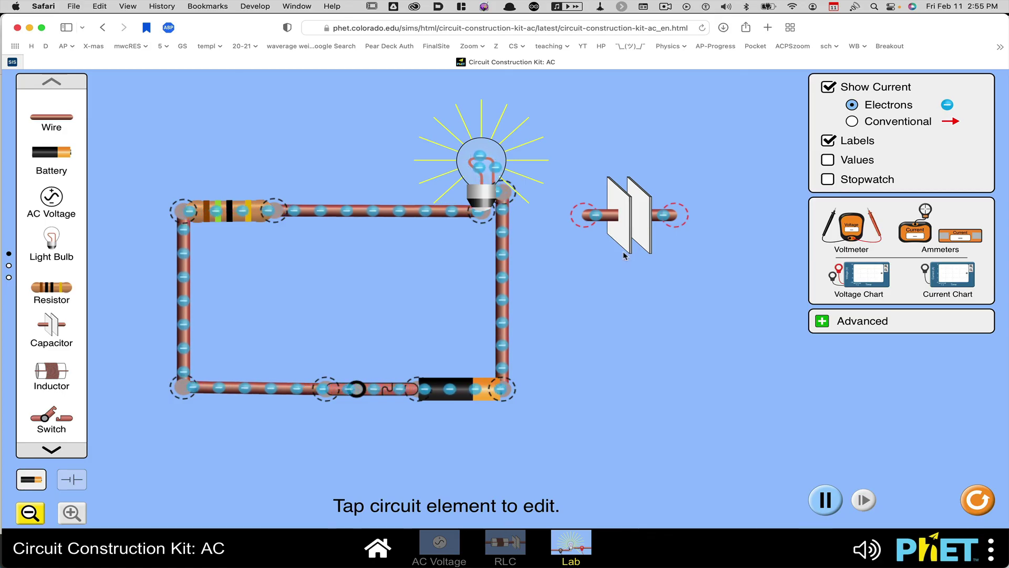
pyautogui.click(621, 219)
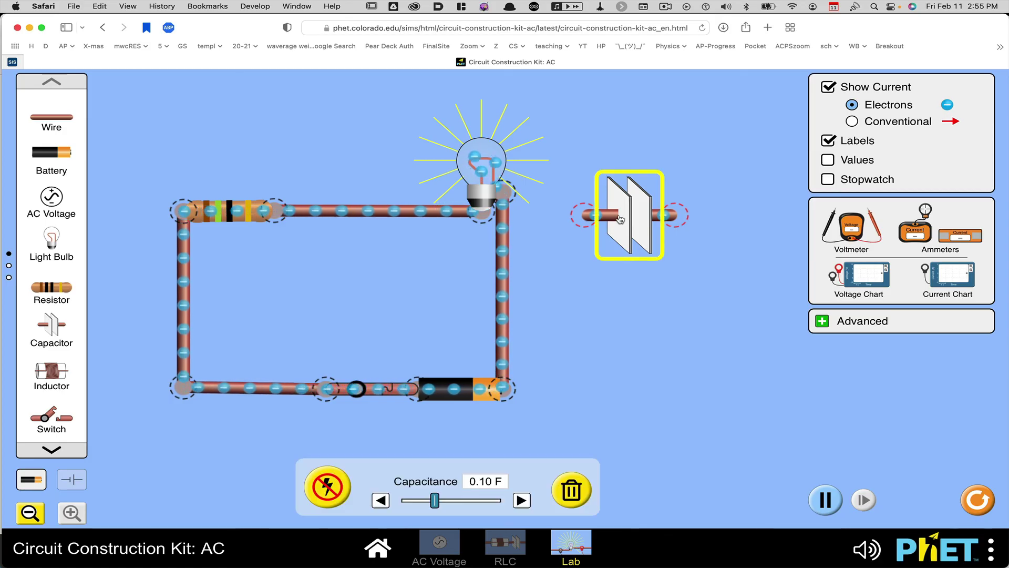
pyautogui.click(578, 487)
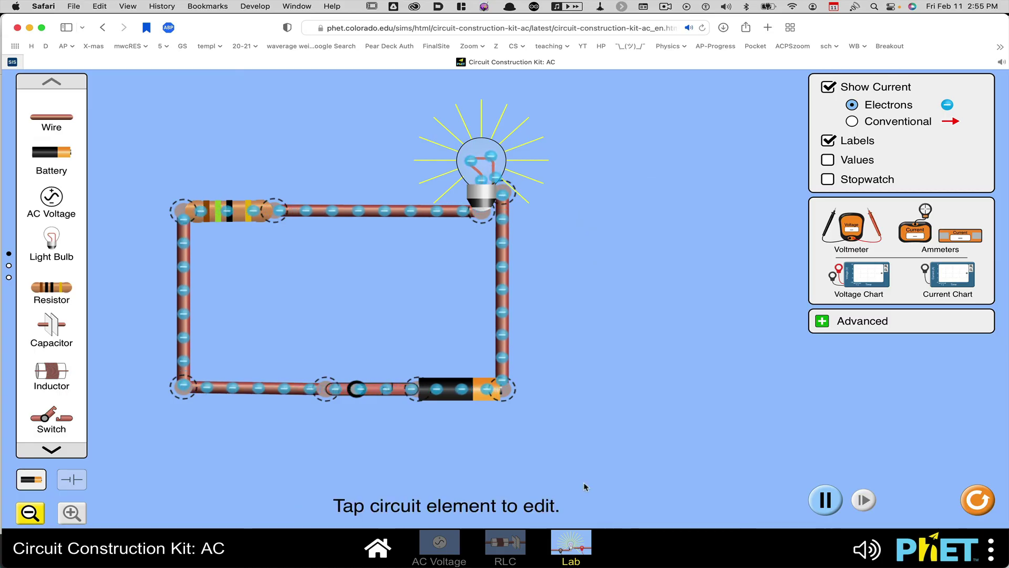